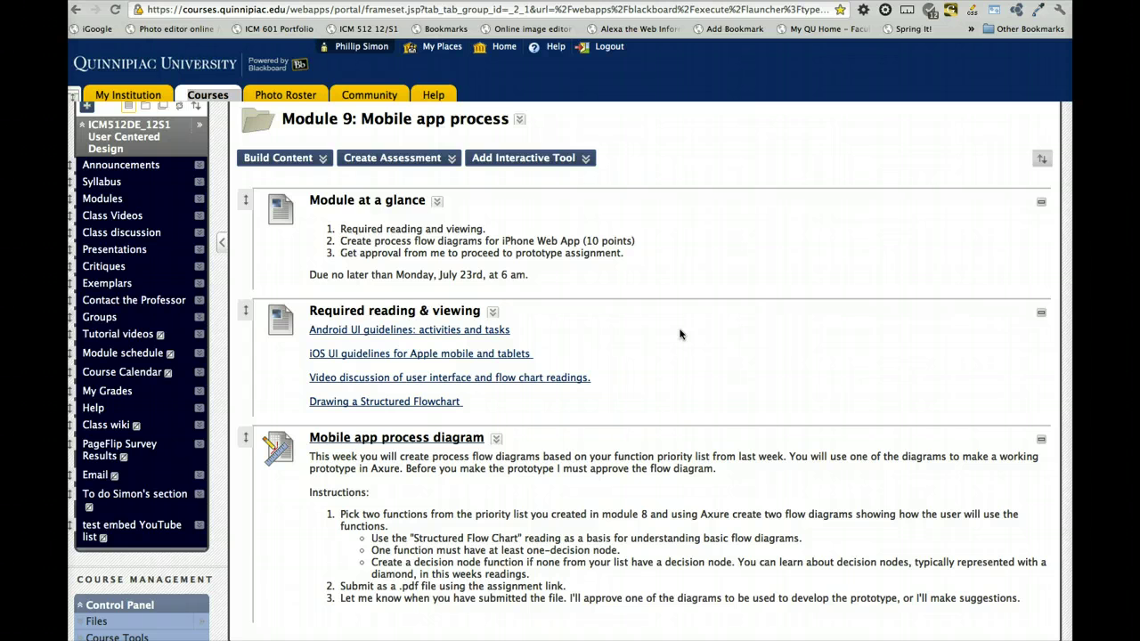
- Scroll the theme-park PDF to section II, Important Features/Content, showing items a through g
scroll(679, 334, down, 3)
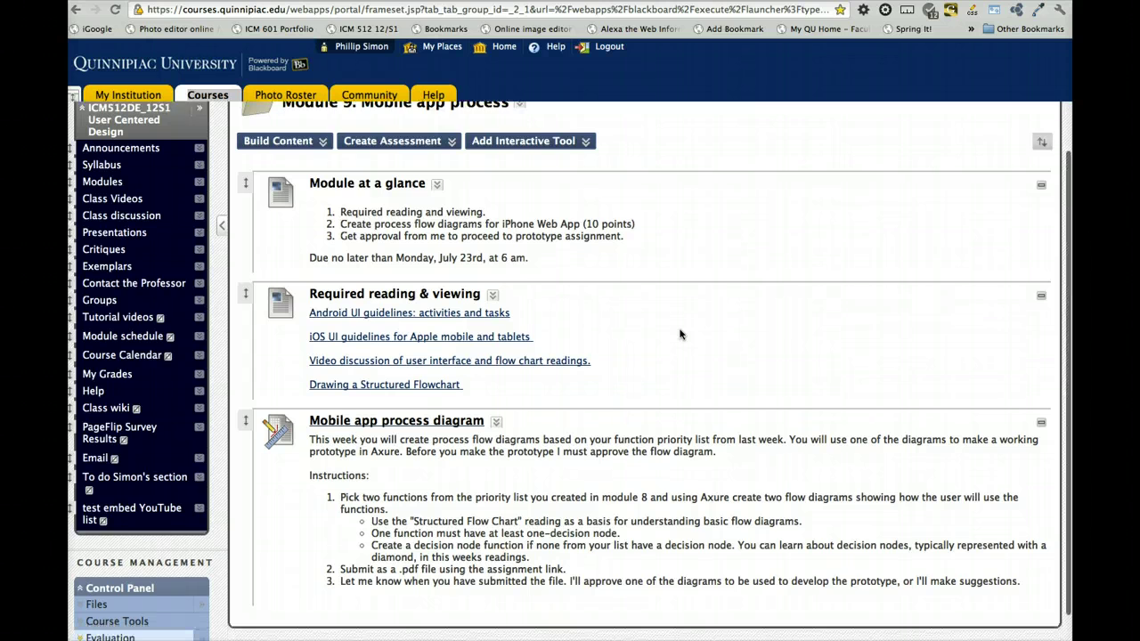
click(560, 366)
click(477, 432)
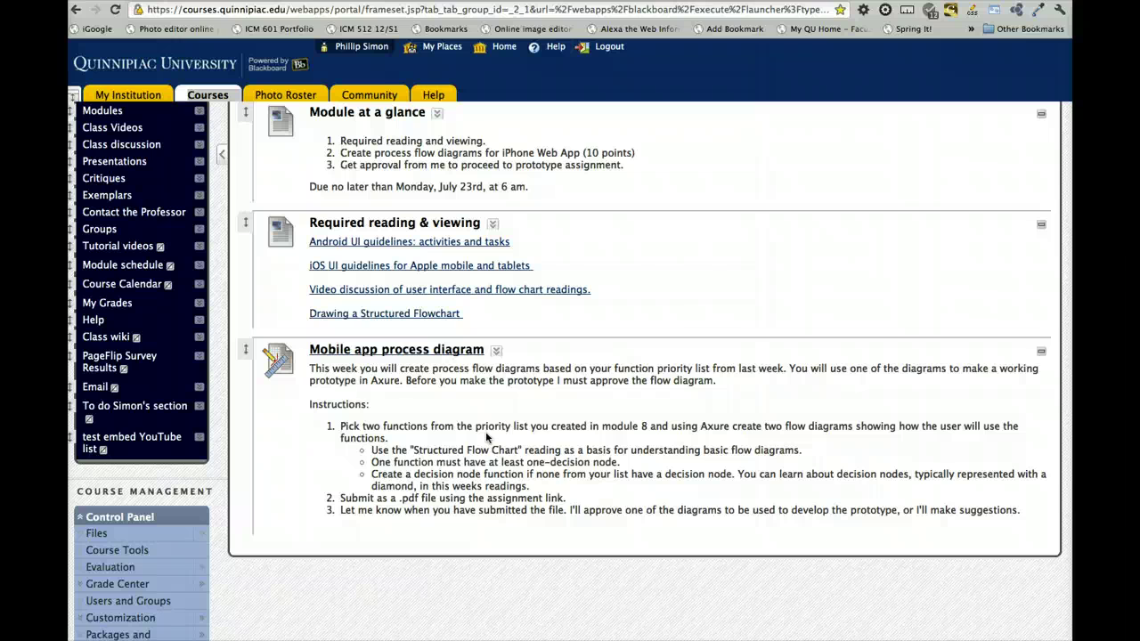
scroll(472, 267, up, 3)
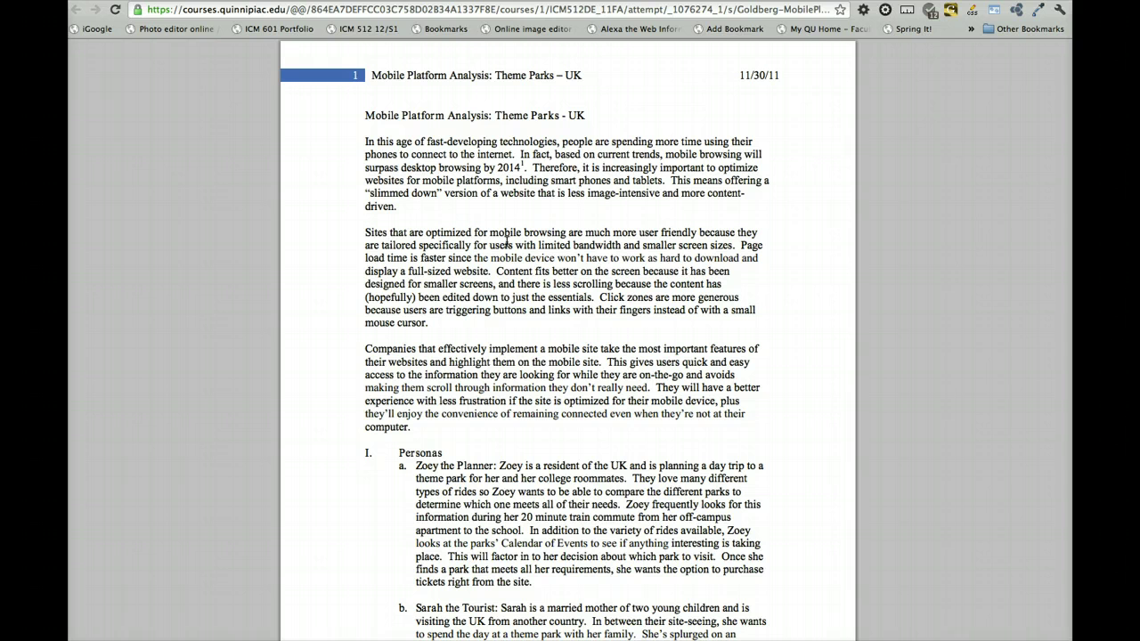
scroll(506, 243, down, 3)
scroll(506, 243, up, 3)
scroll(506, 242, down, 9)
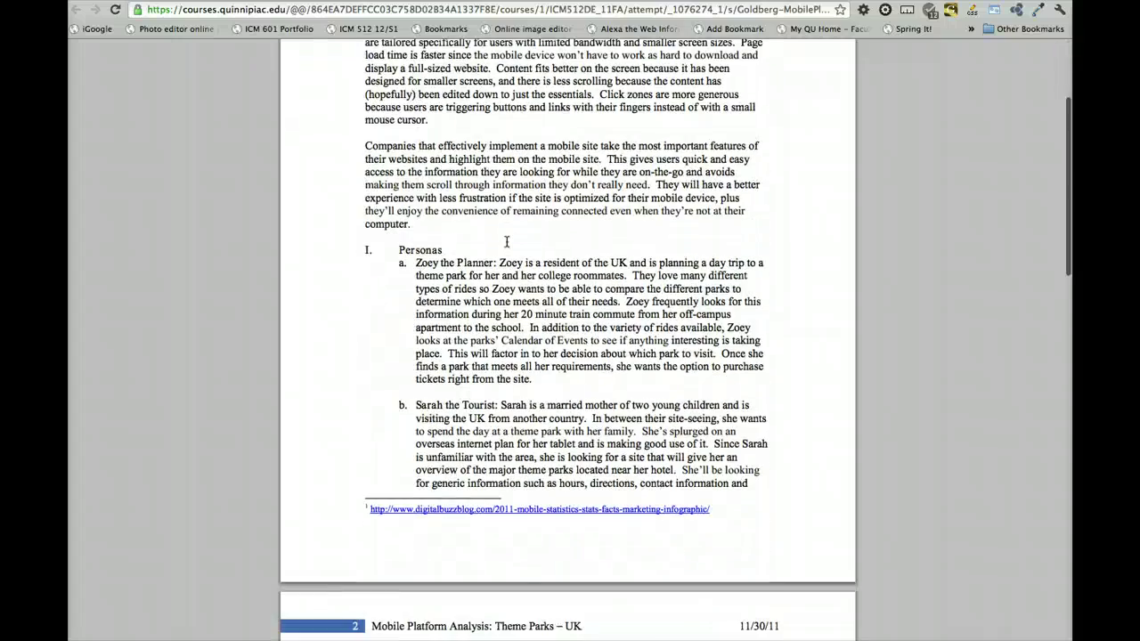
scroll(506, 243, down, 14)
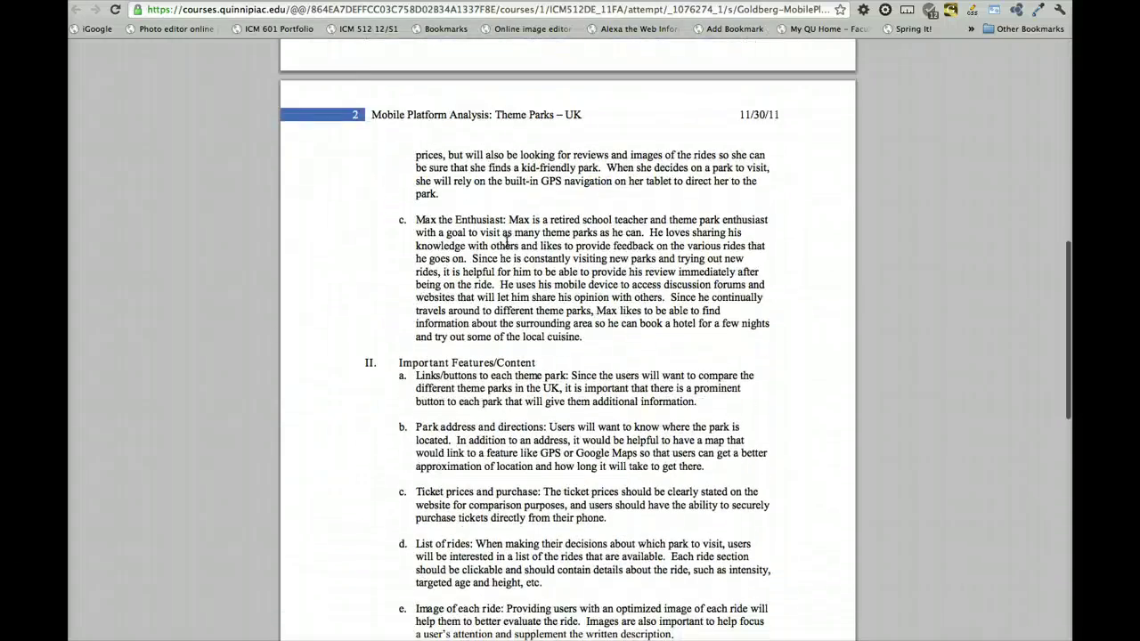
scroll(506, 242, down, 2)
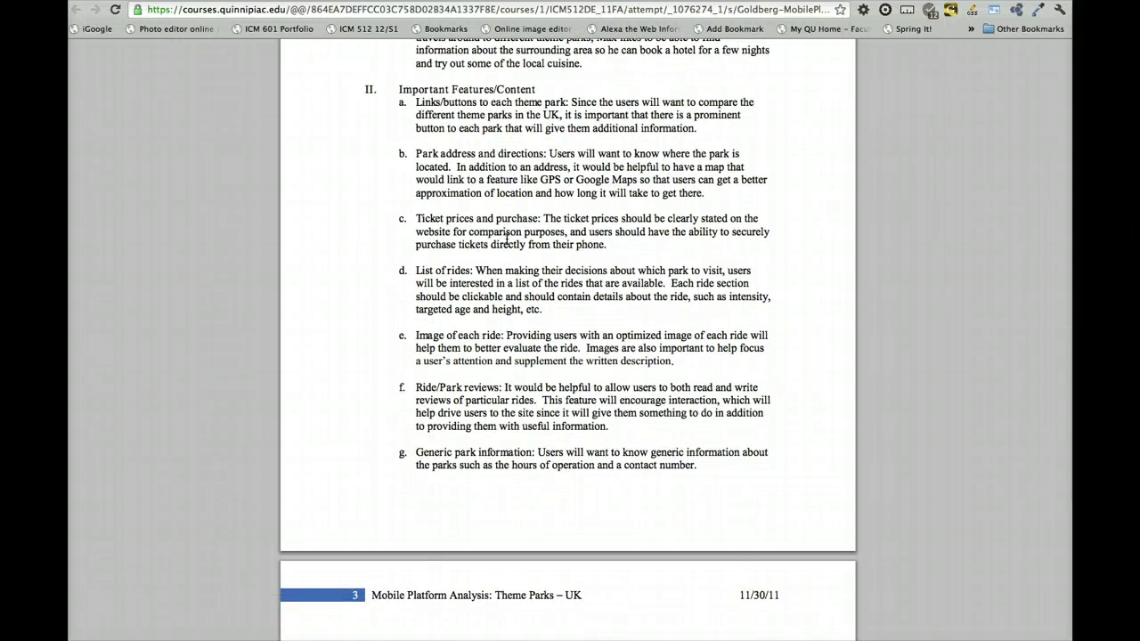
scroll(506, 242, up, 2)
scroll(506, 239, up, 2)
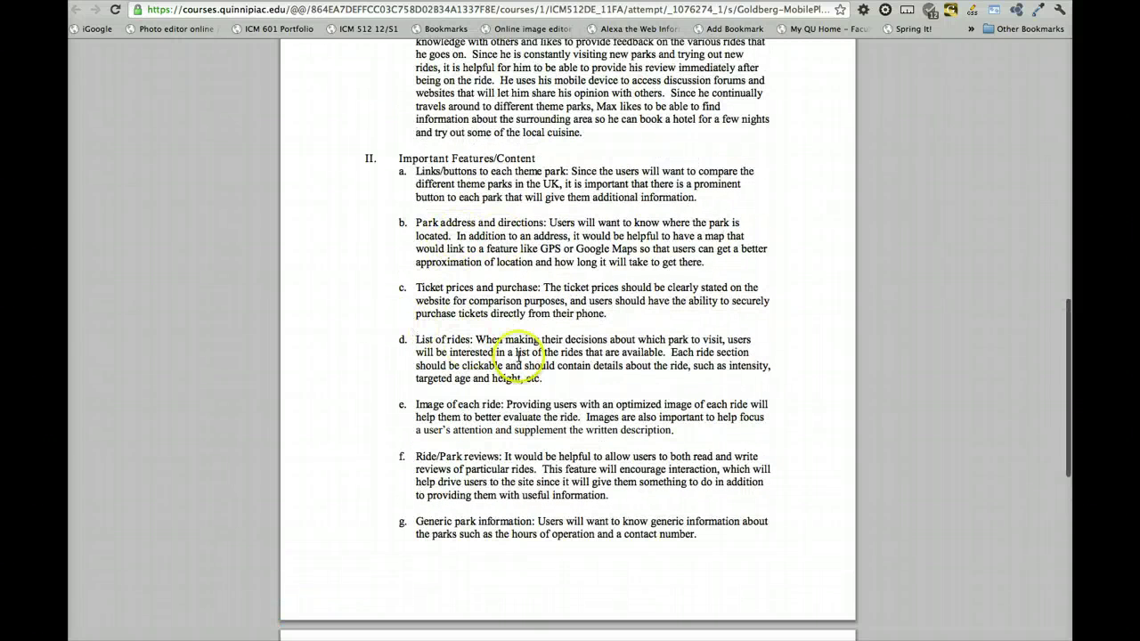
scroll(517, 356, down, 2)
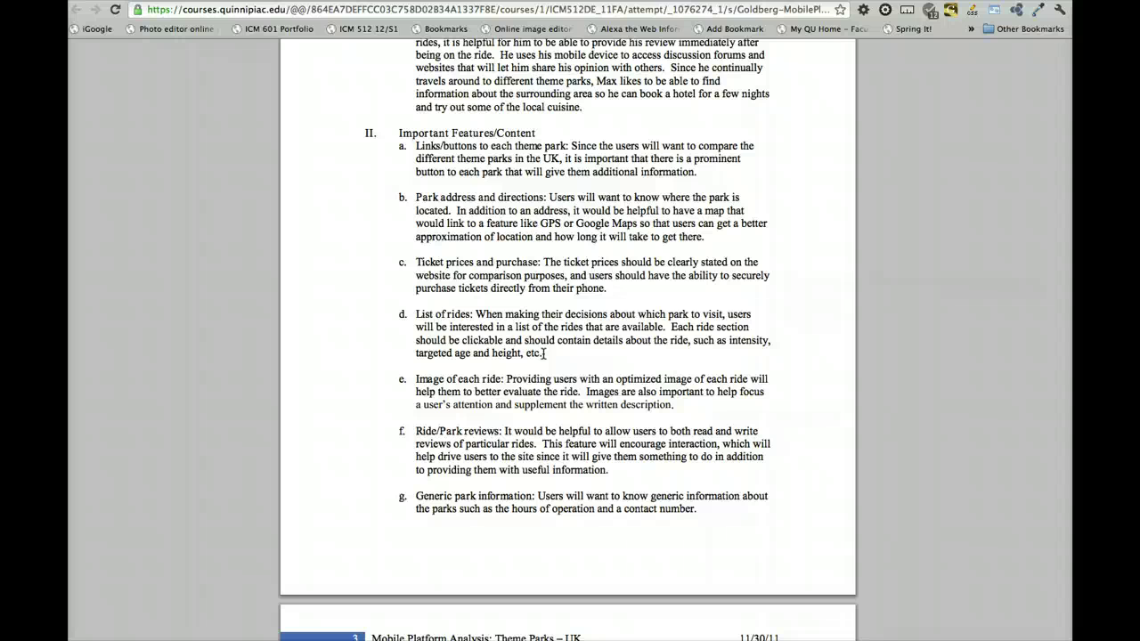
- Scroll the RFF structured flowchart page to the Temp < 32? Cover/Uncover Tomatoes Decision example
click(494, 182)
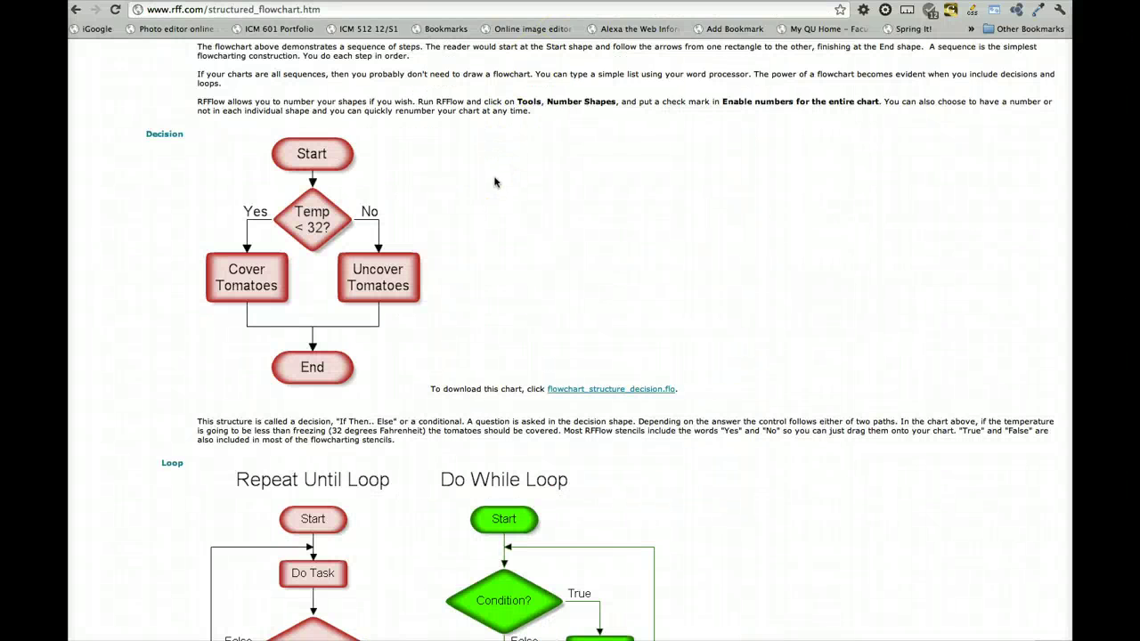
scroll(495, 182, up, 5)
scroll(496, 183, down, 2)
scroll(496, 182, down, 1)
scroll(496, 182, up, 5)
scroll(496, 182, down, 3)
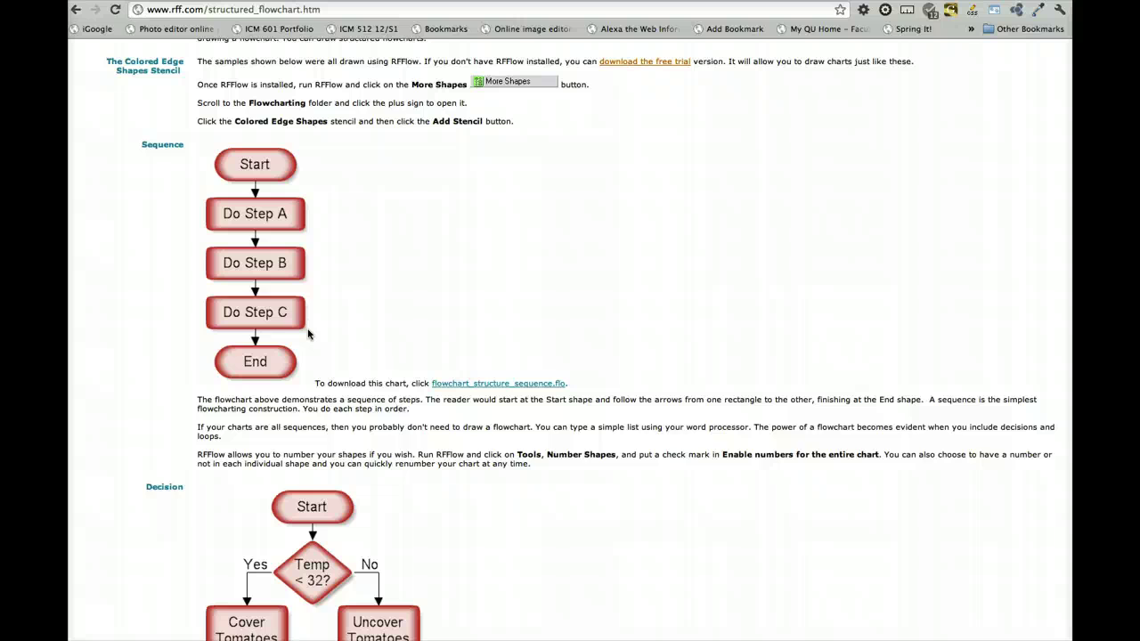
scroll(309, 334, down, 5)
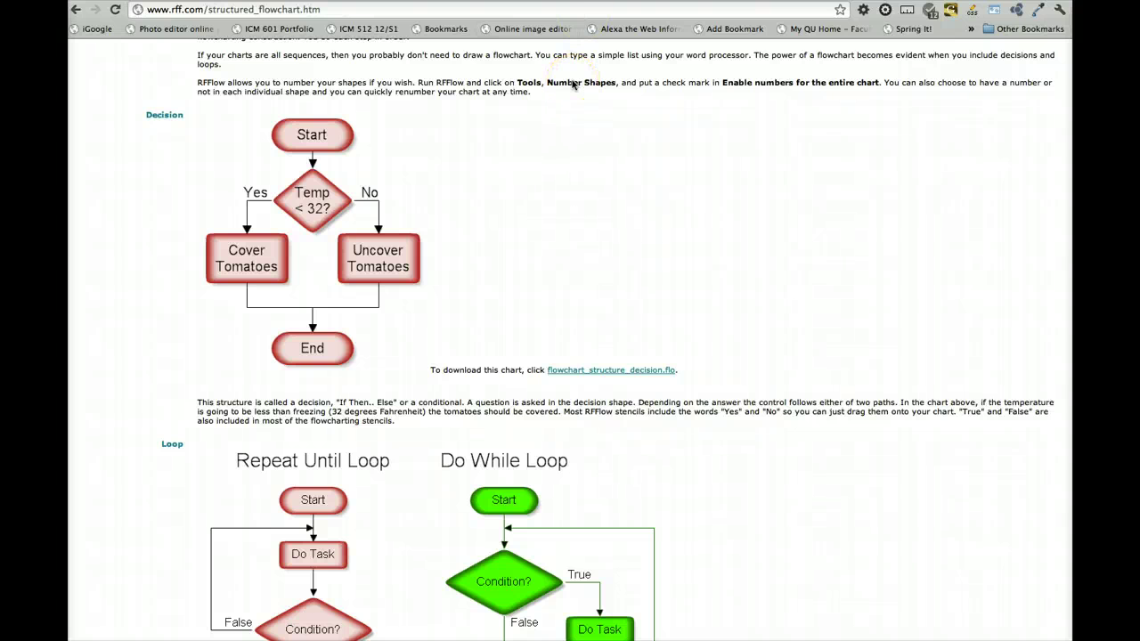
- In Axure, work through the > 48"? and > 42"? diamonds and ride-list boxes of the Decision chart
key(super+Tab)
key(super+Tab)
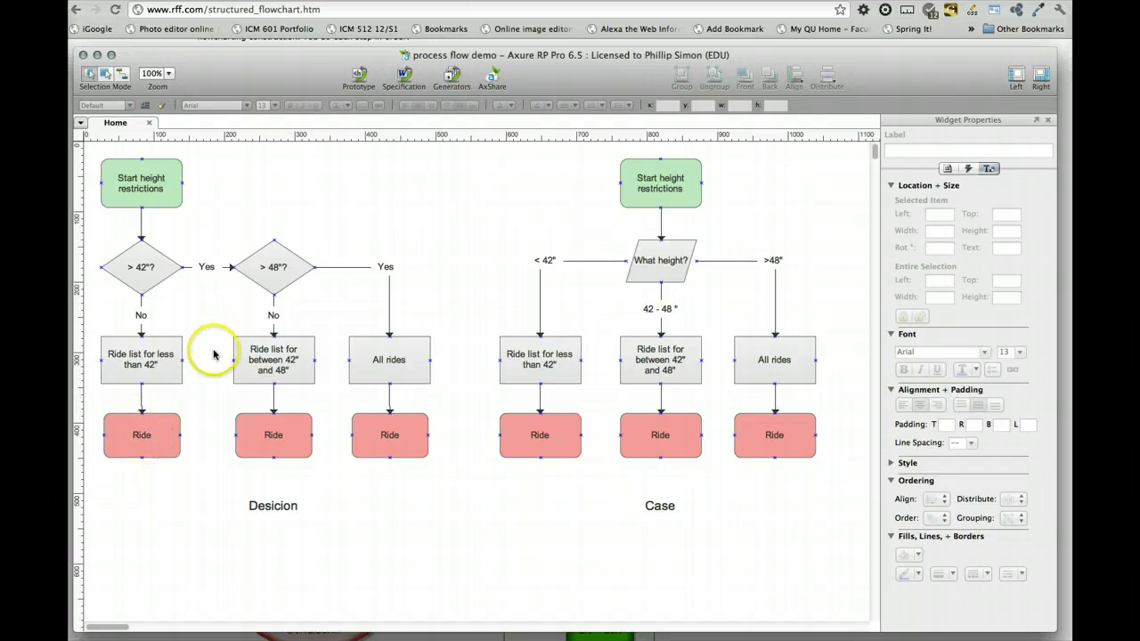
click(266, 269)
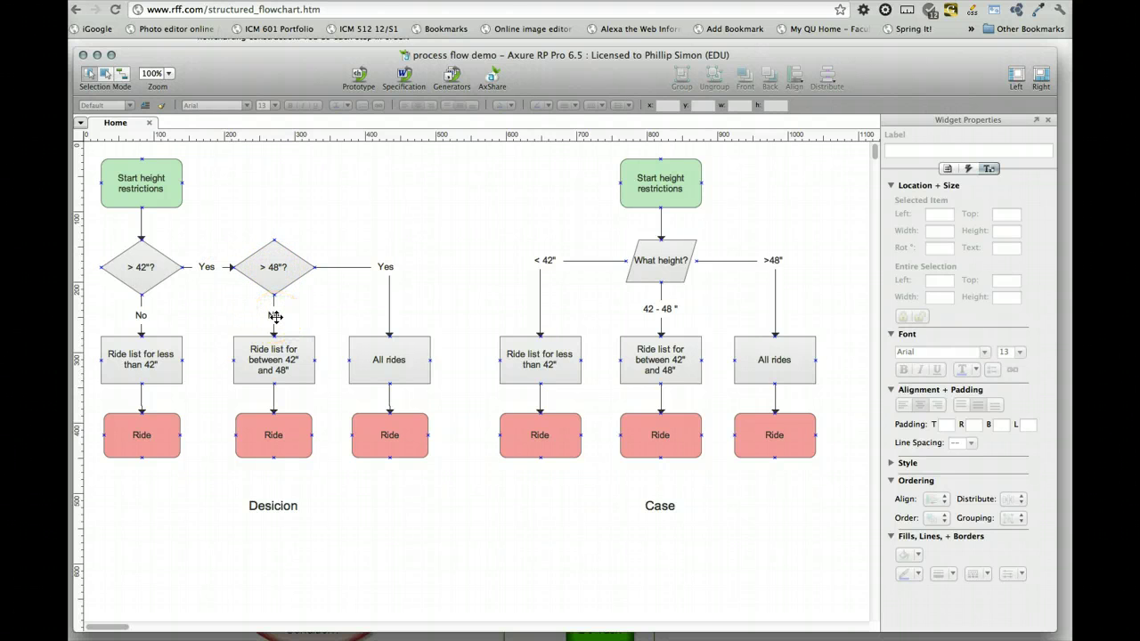
text(No)
click(142, 263)
click(143, 356)
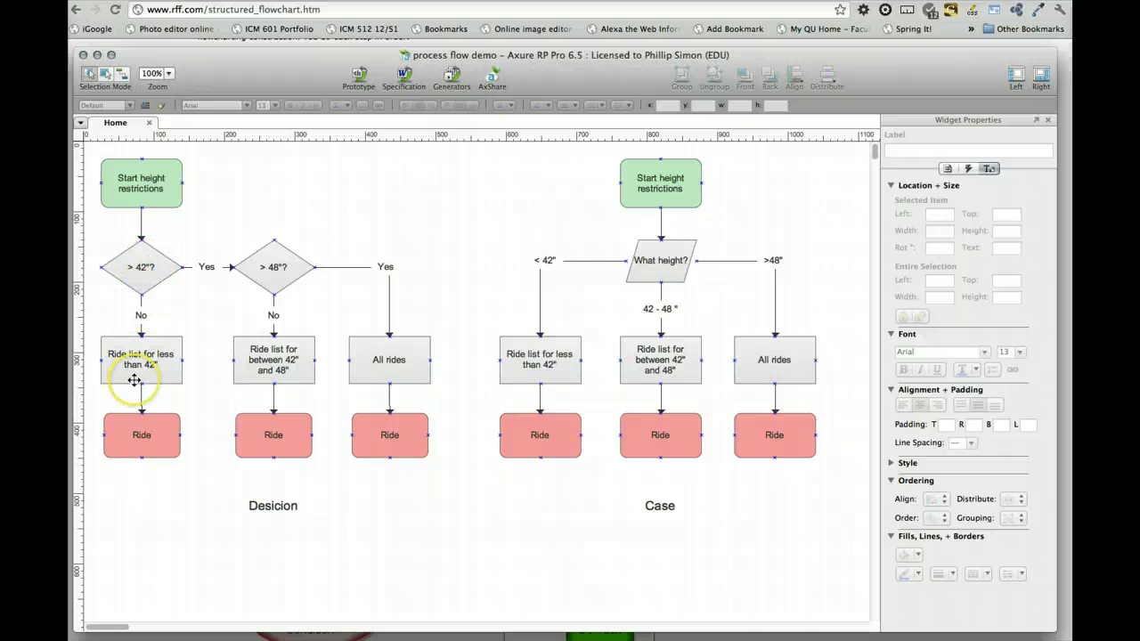
click(272, 331)
click(296, 356)
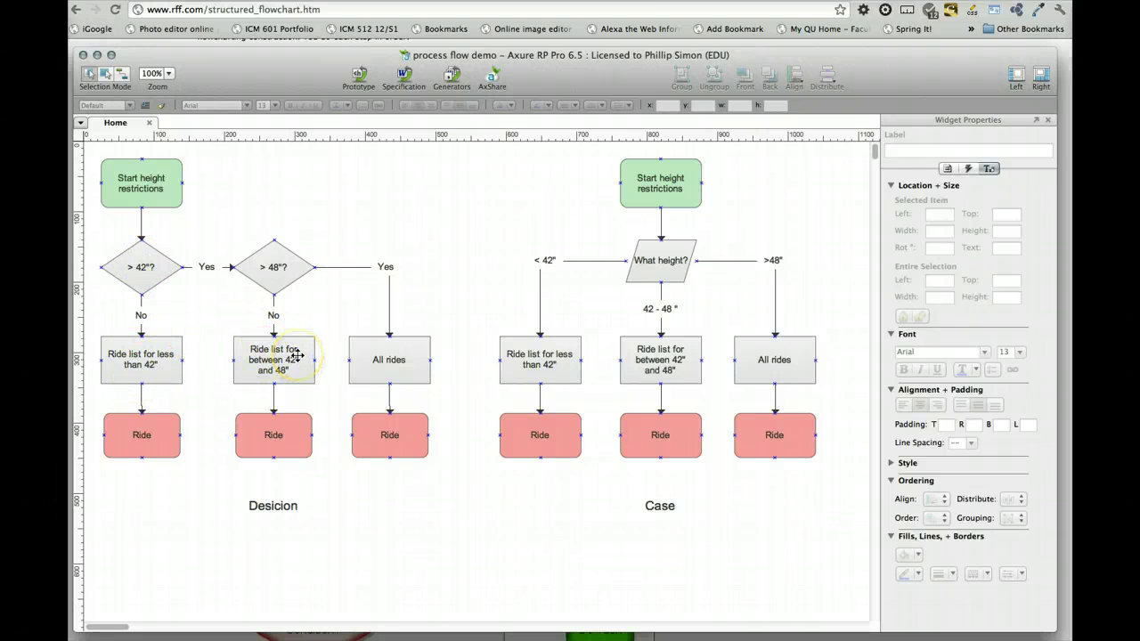
click(273, 433)
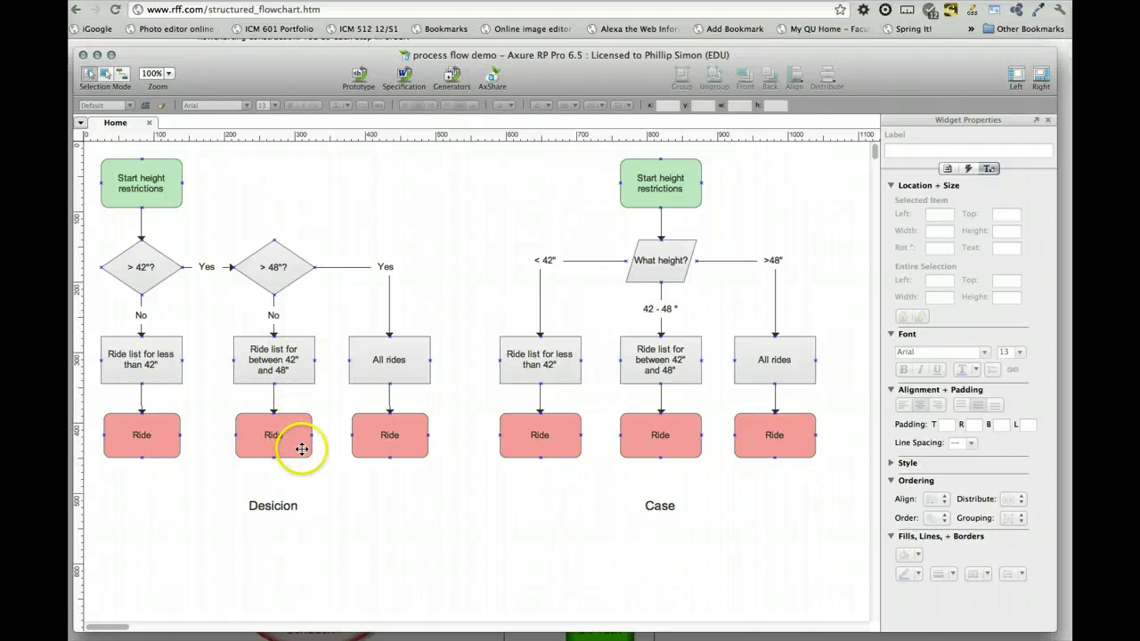
click(288, 394)
- Select the Ride box beneath the between 42" and 48" ride list in the Decision chart
click(274, 441)
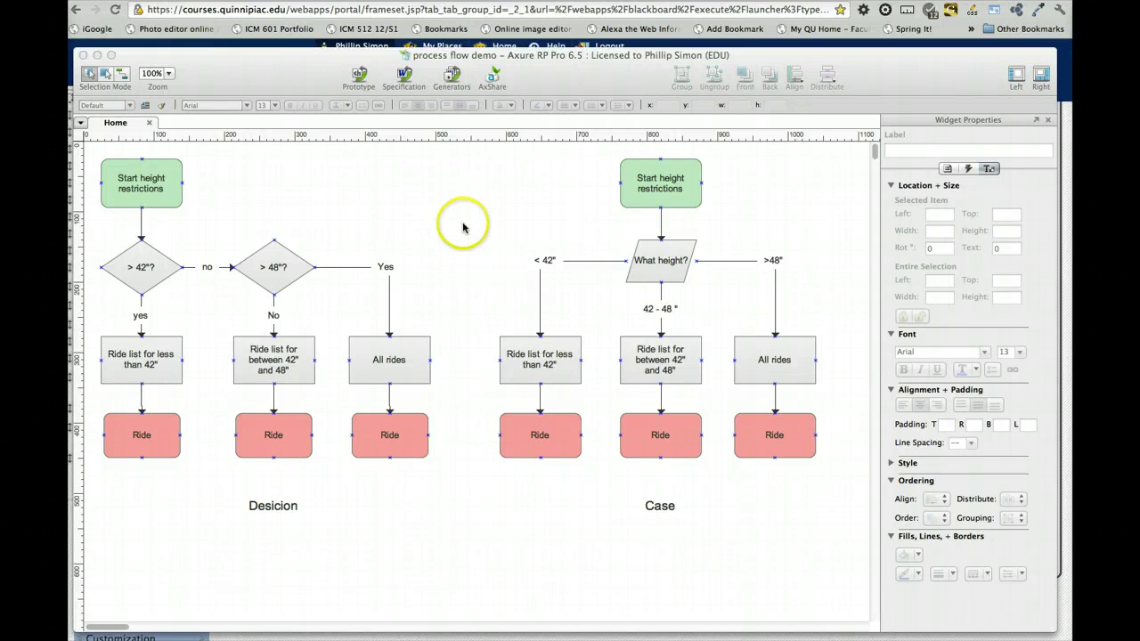
- Back on Blackboard, highlight instruction 1 about picking two functions, then clear the highlight
key(super+Tab)
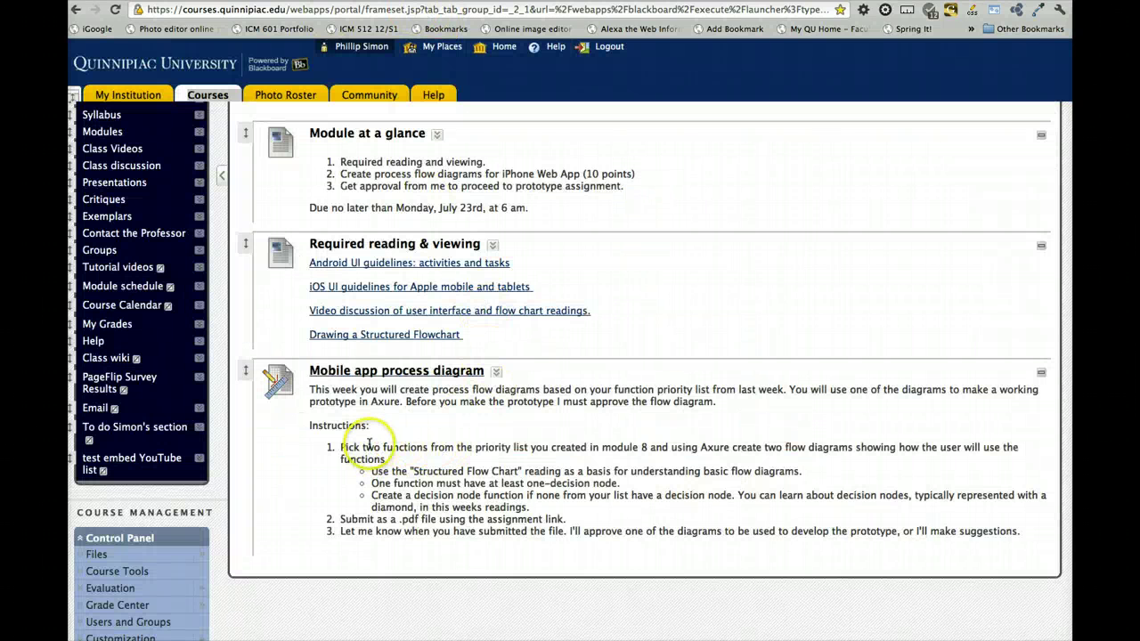
drag(340, 447, 583, 457)
click(584, 457)
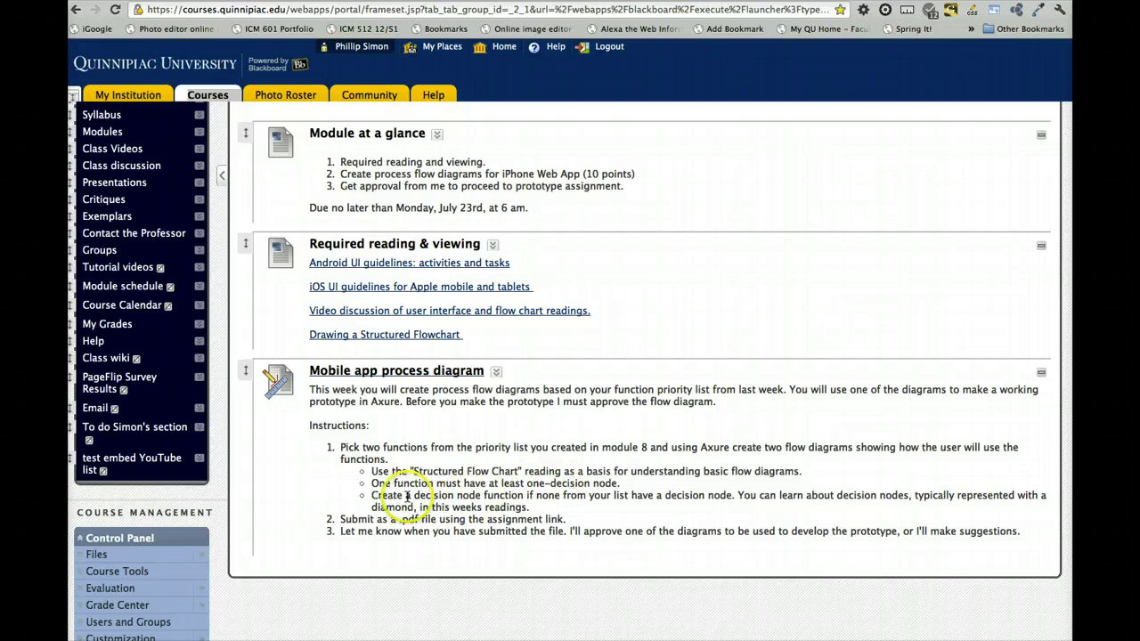